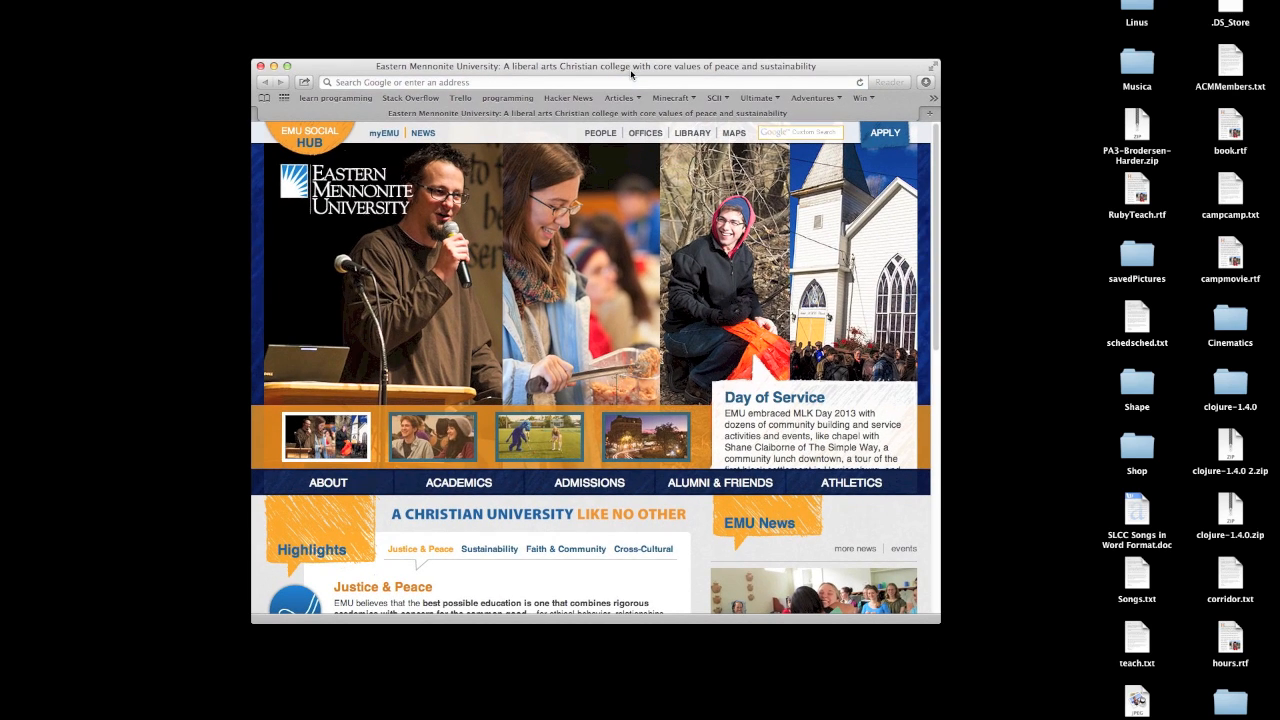
Step: Search Google for eclipse and go to the Downloads page of the Eclipse Foundation website
text(eclipse)
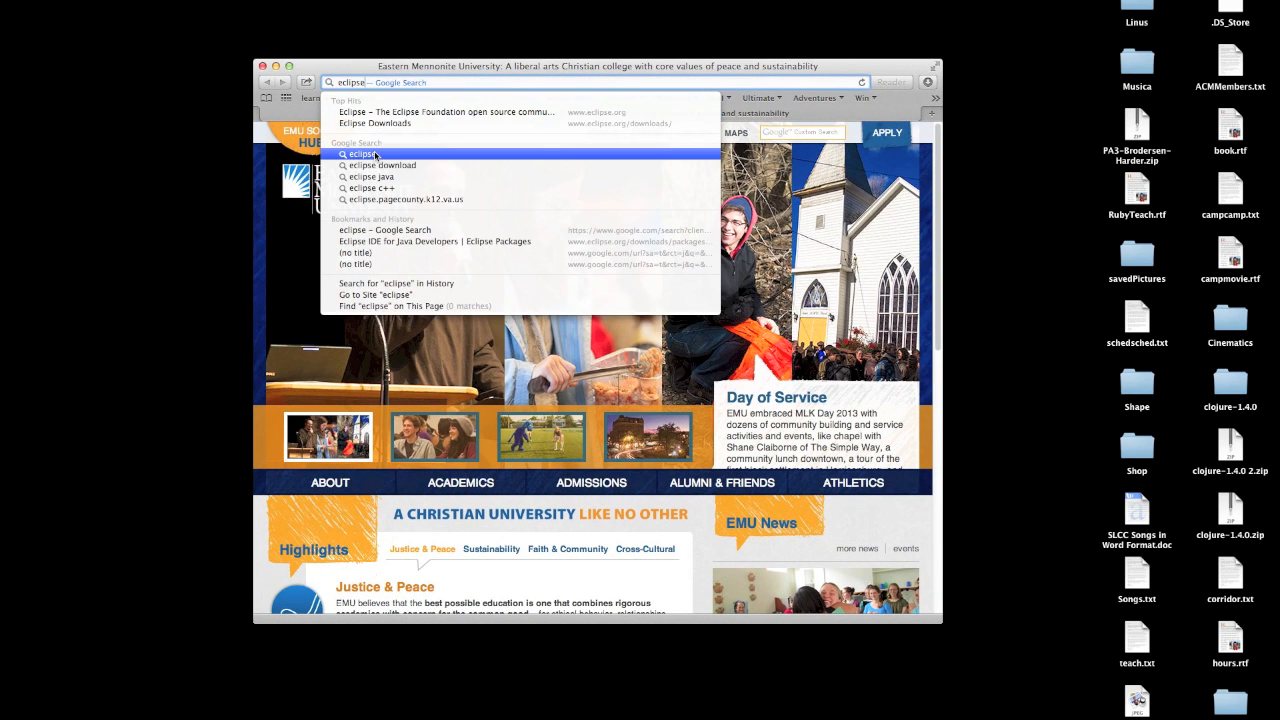
click(376, 155)
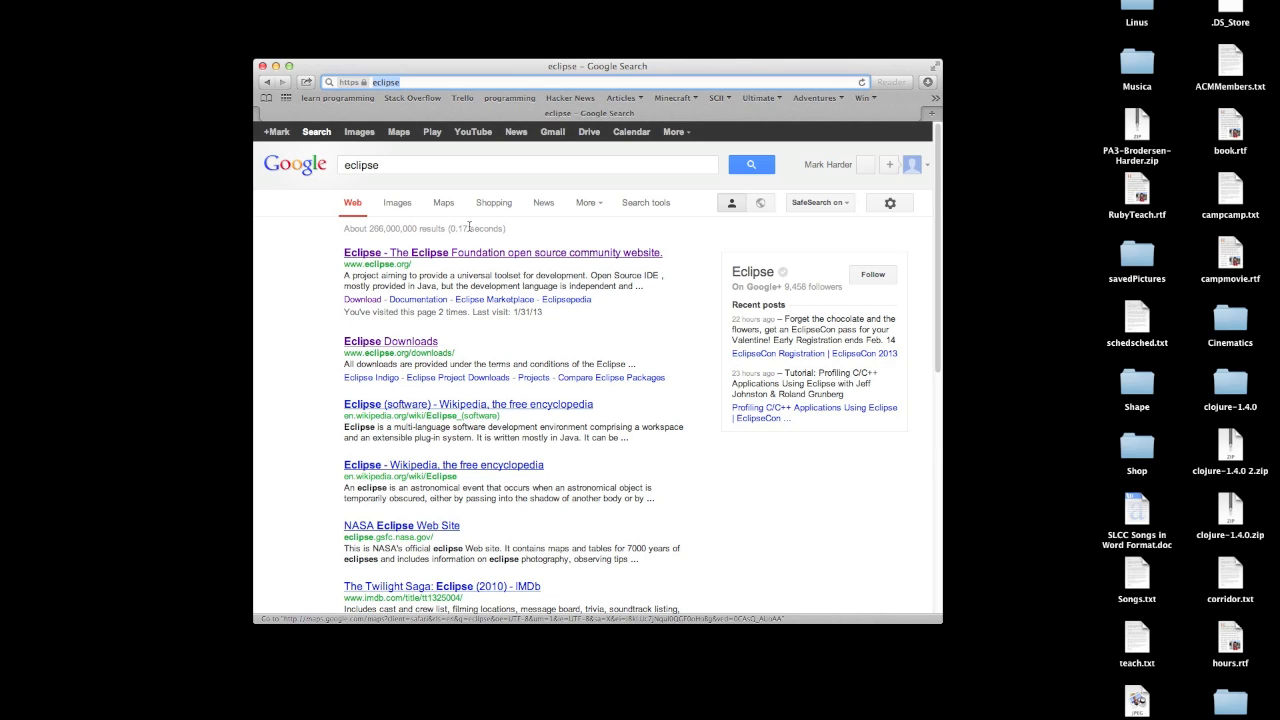
click(404, 255)
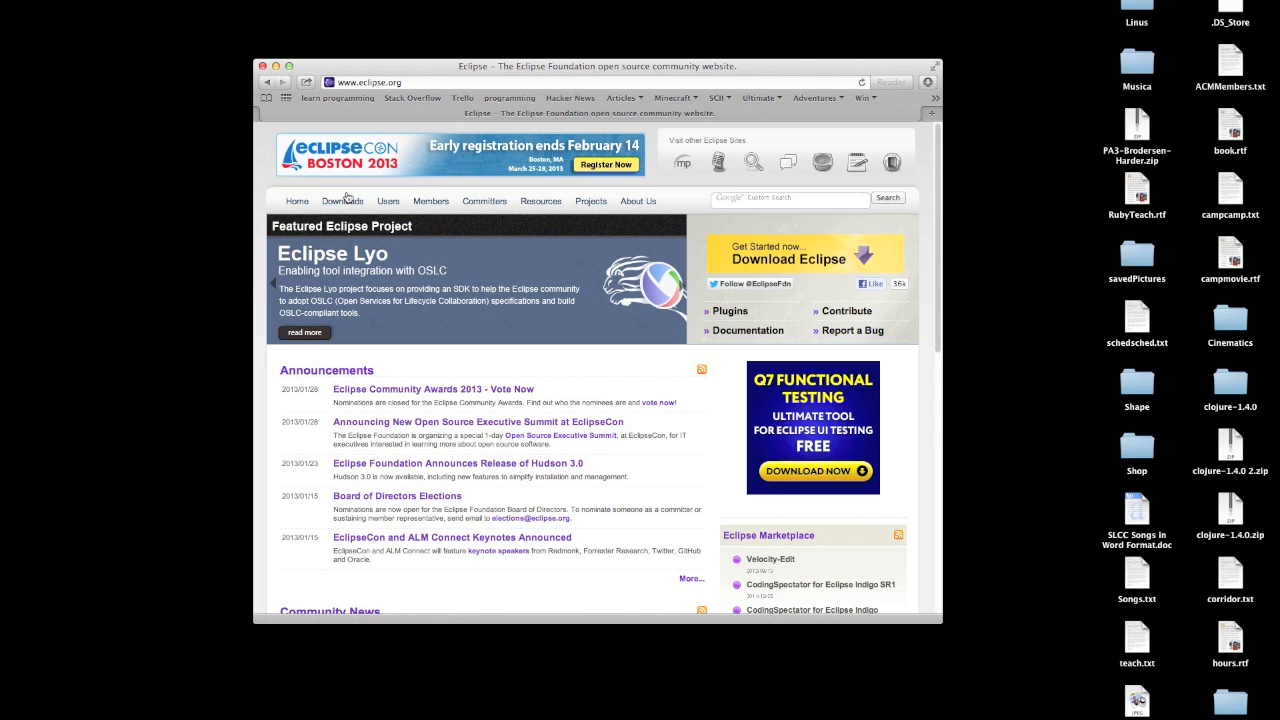
click(339, 202)
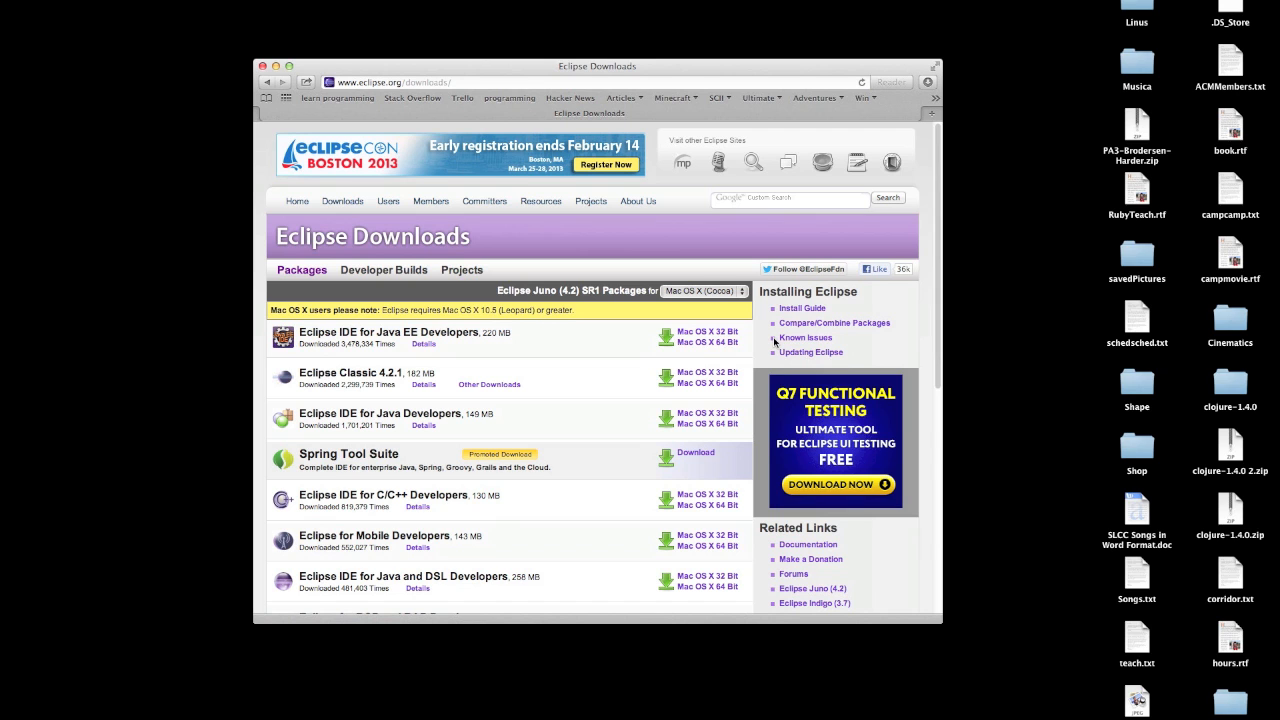
Step: Examine the Eclipse IDE for Java Developers package, its 32-bit and 64-bit downloads, and the operating system choices
scroll(775, 343, down, 5)
scroll(775, 343, up, 3)
scroll(775, 343, up, 1)
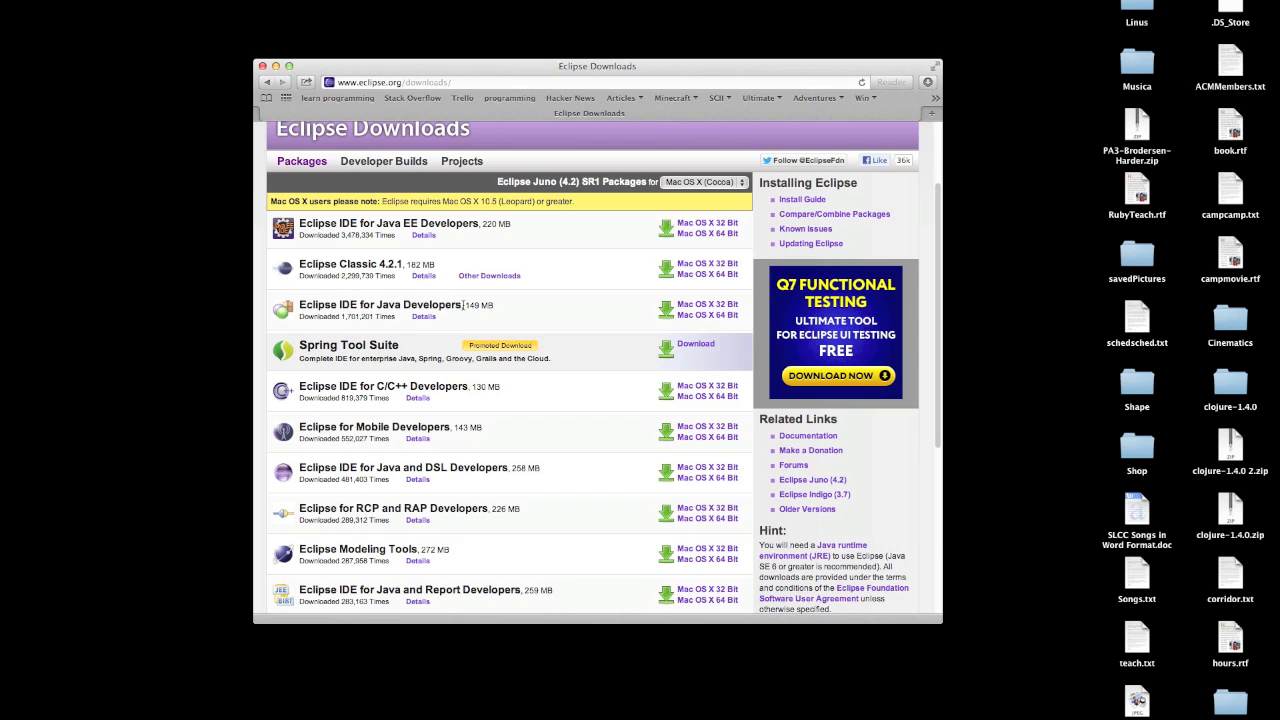
drag(463, 306, 283, 306)
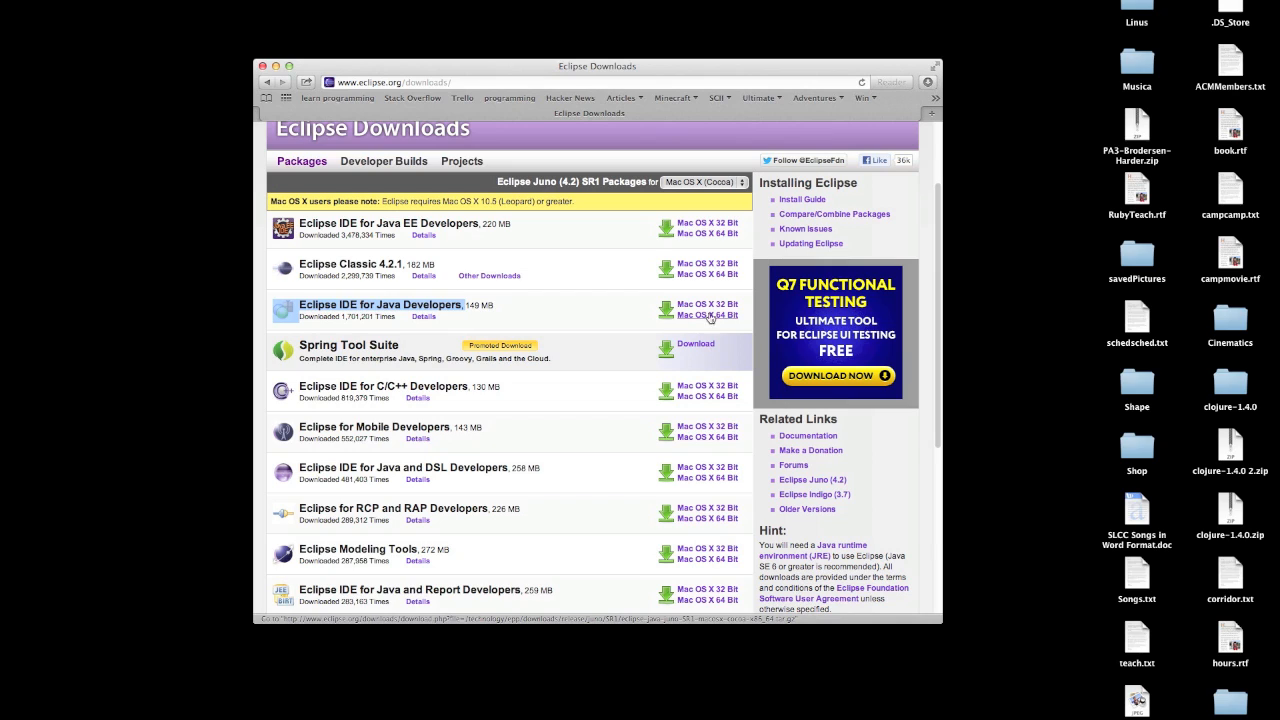
click(626, 314)
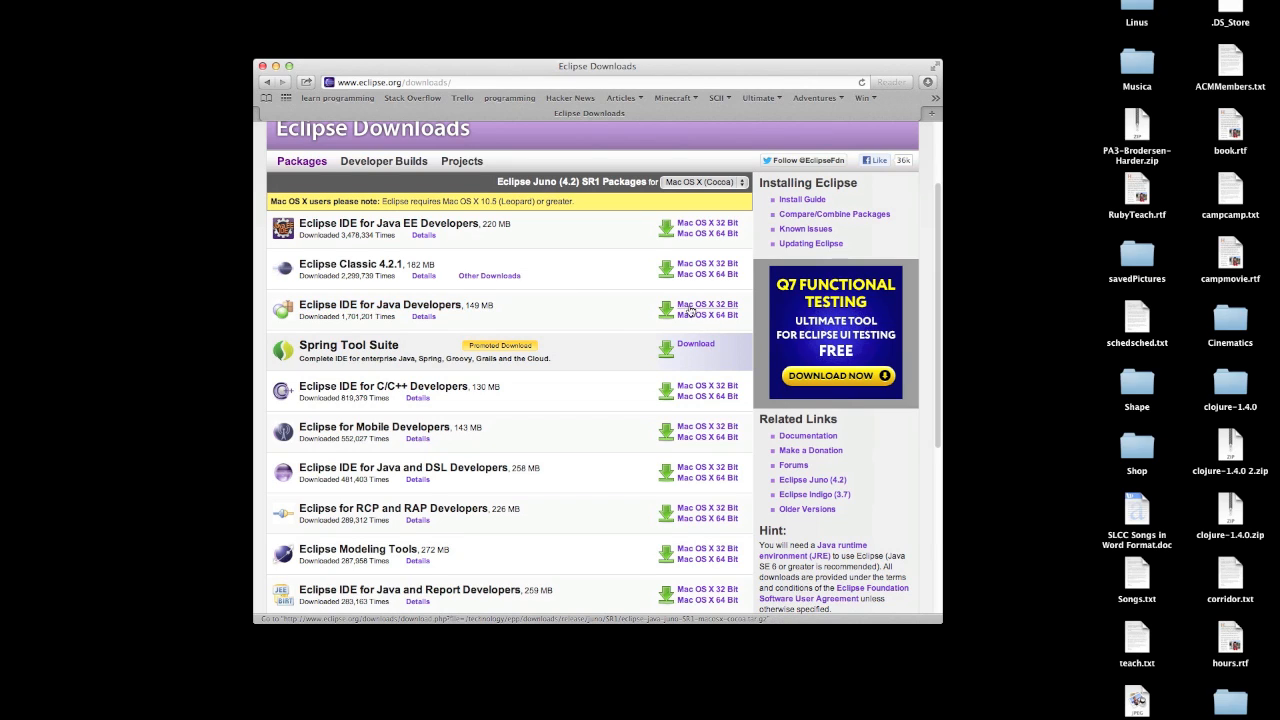
click(712, 183)
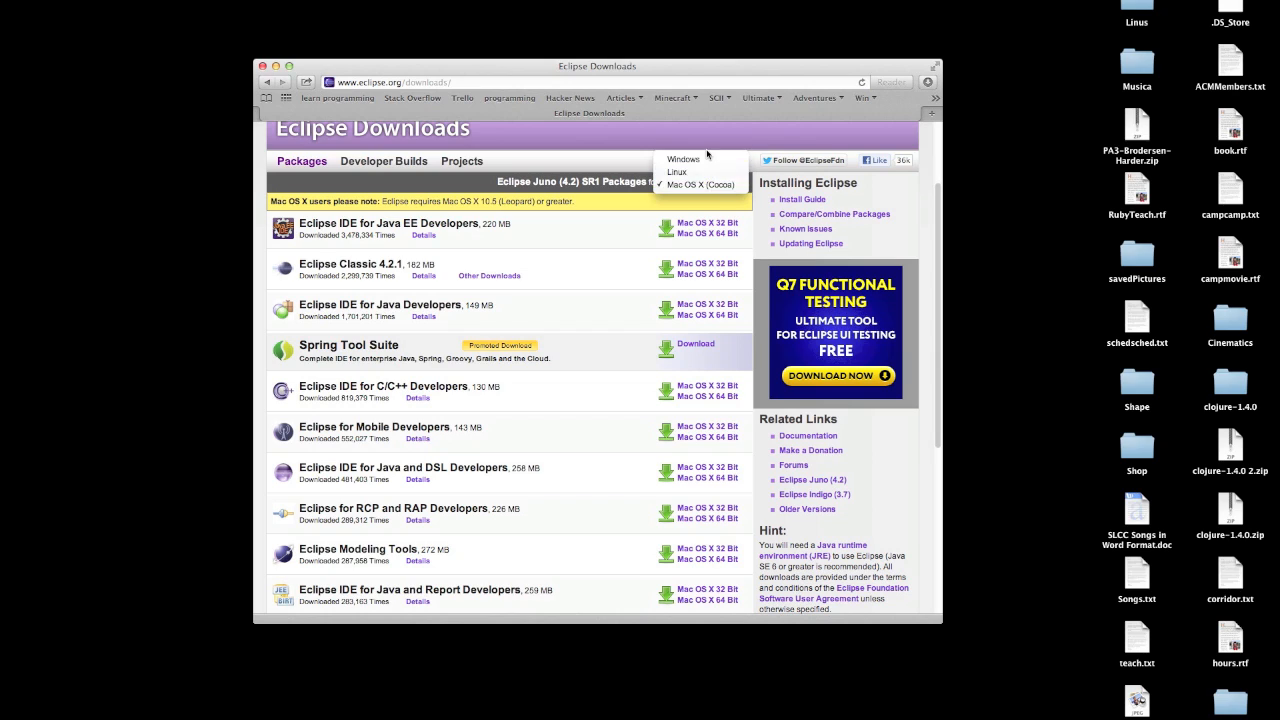
click(668, 311)
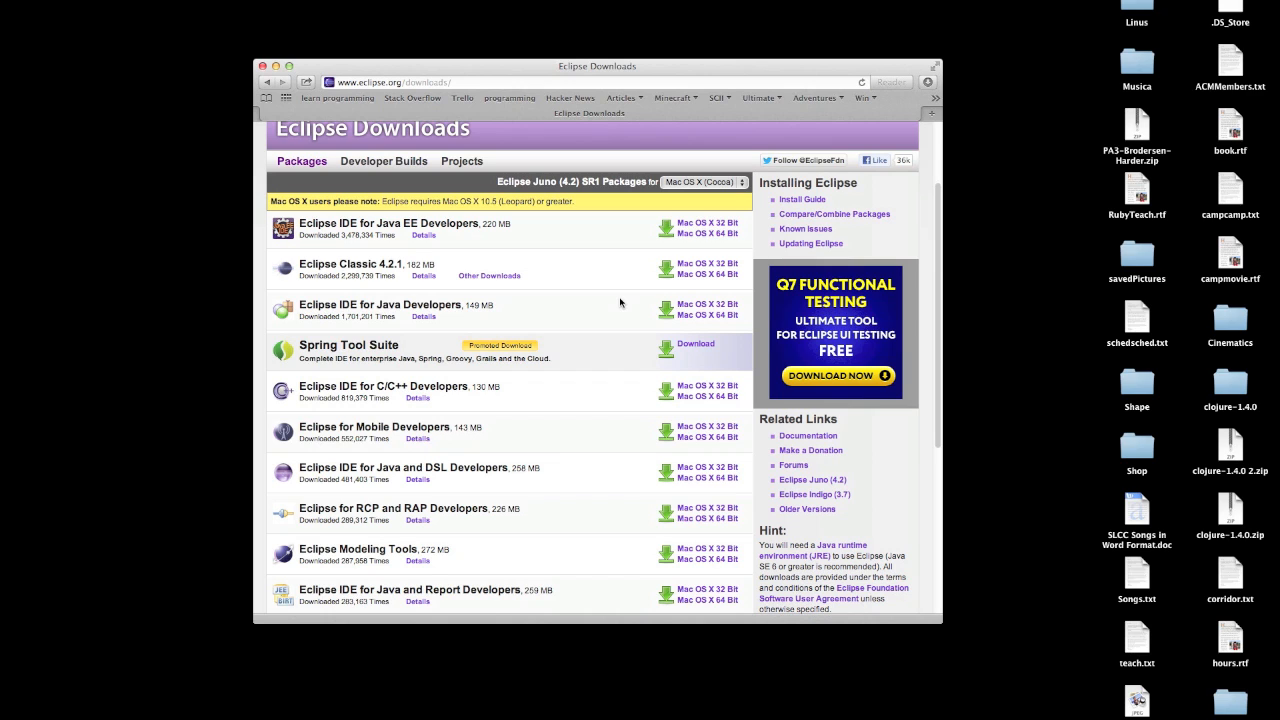
Step: Launch the Eclipse application with the suggested workspace, without making it the default, and reposition its main window
key(super+space)
text(eclipse)
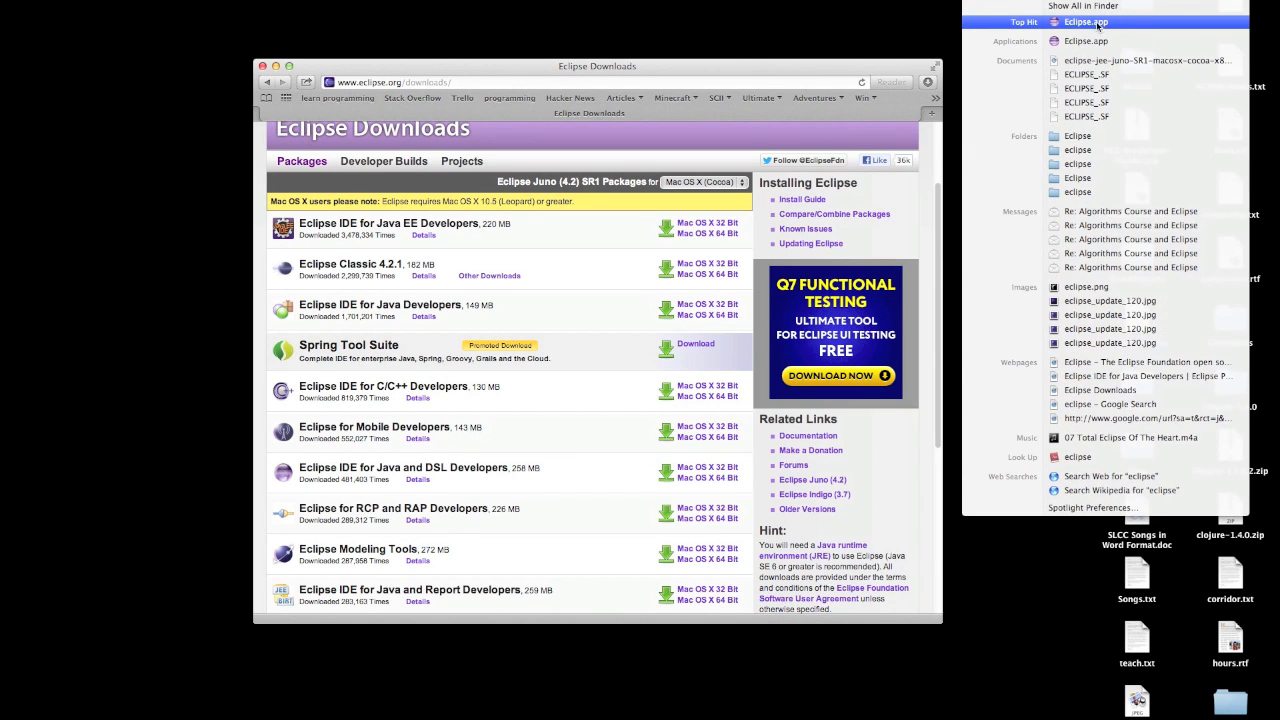
click(1085, 22)
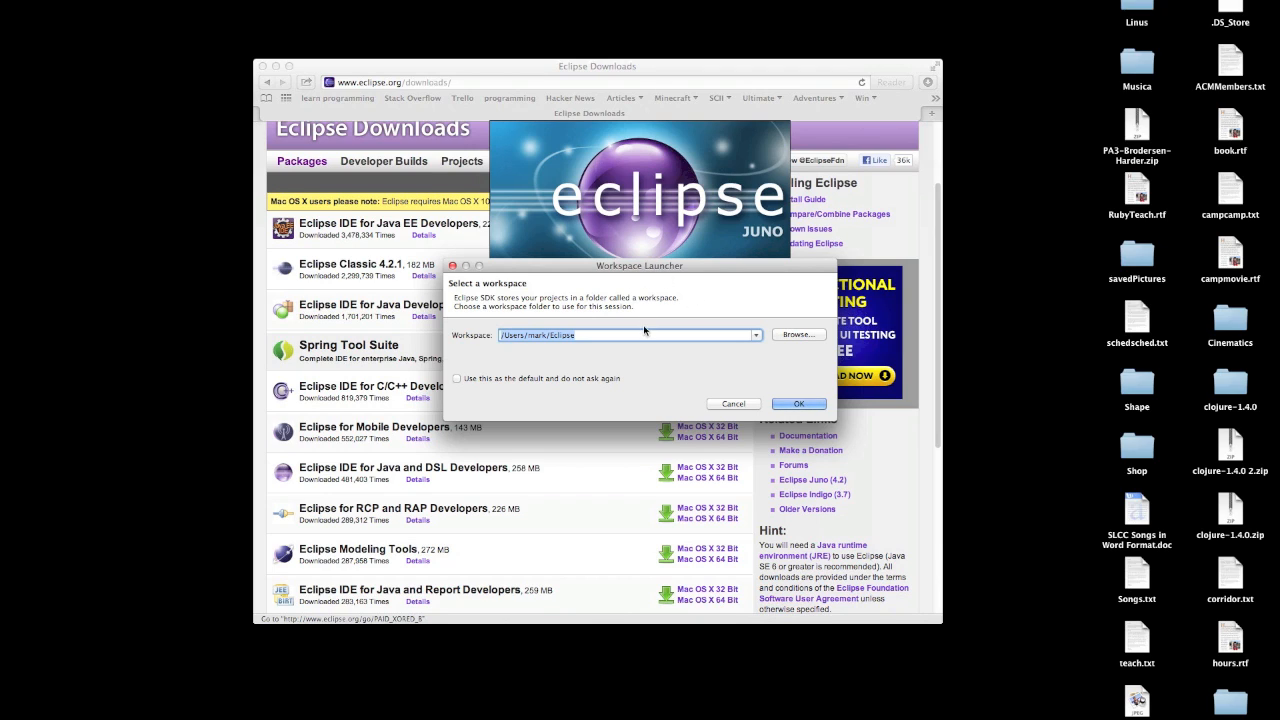
click(457, 378)
click(457, 378)
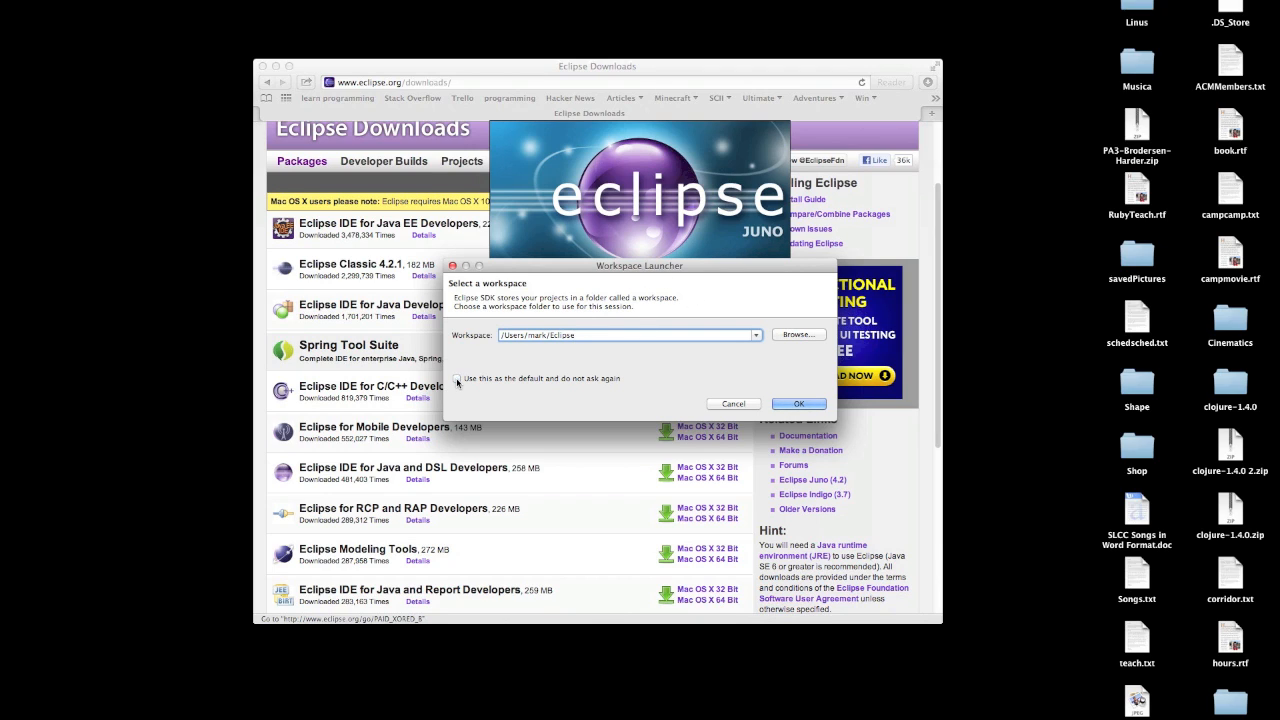
click(799, 405)
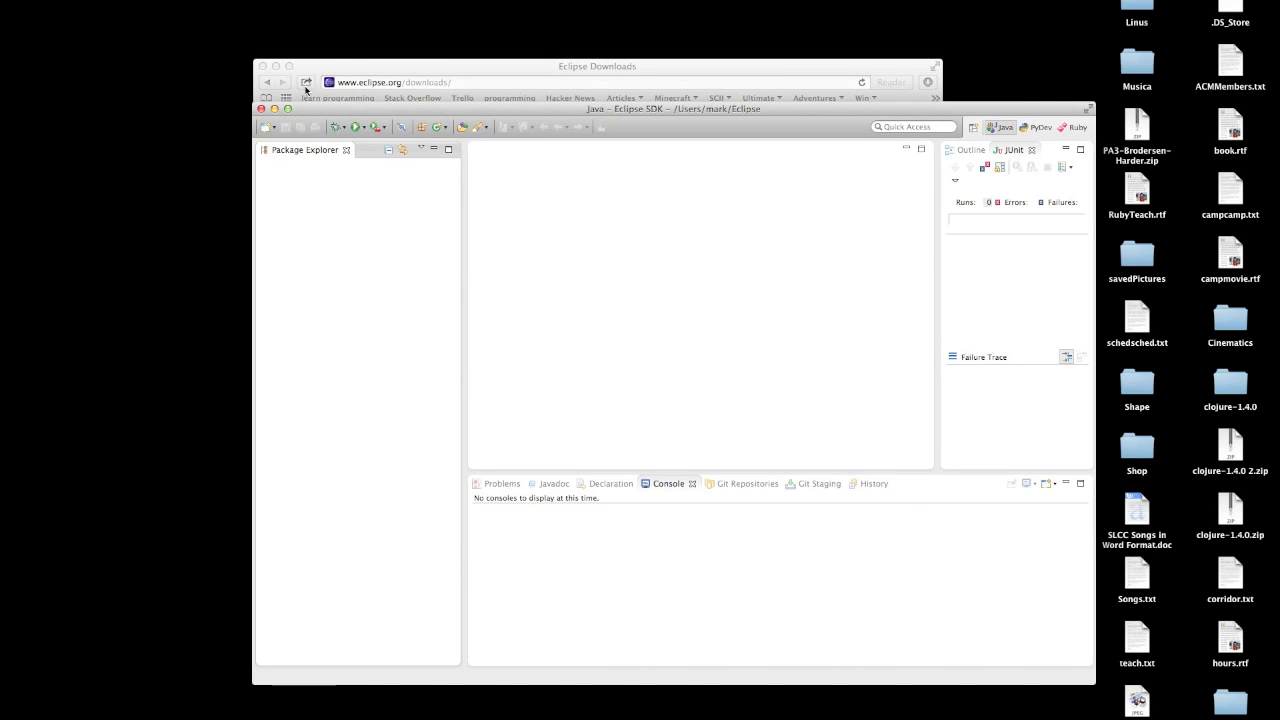
drag(313, 111, 274, 69)
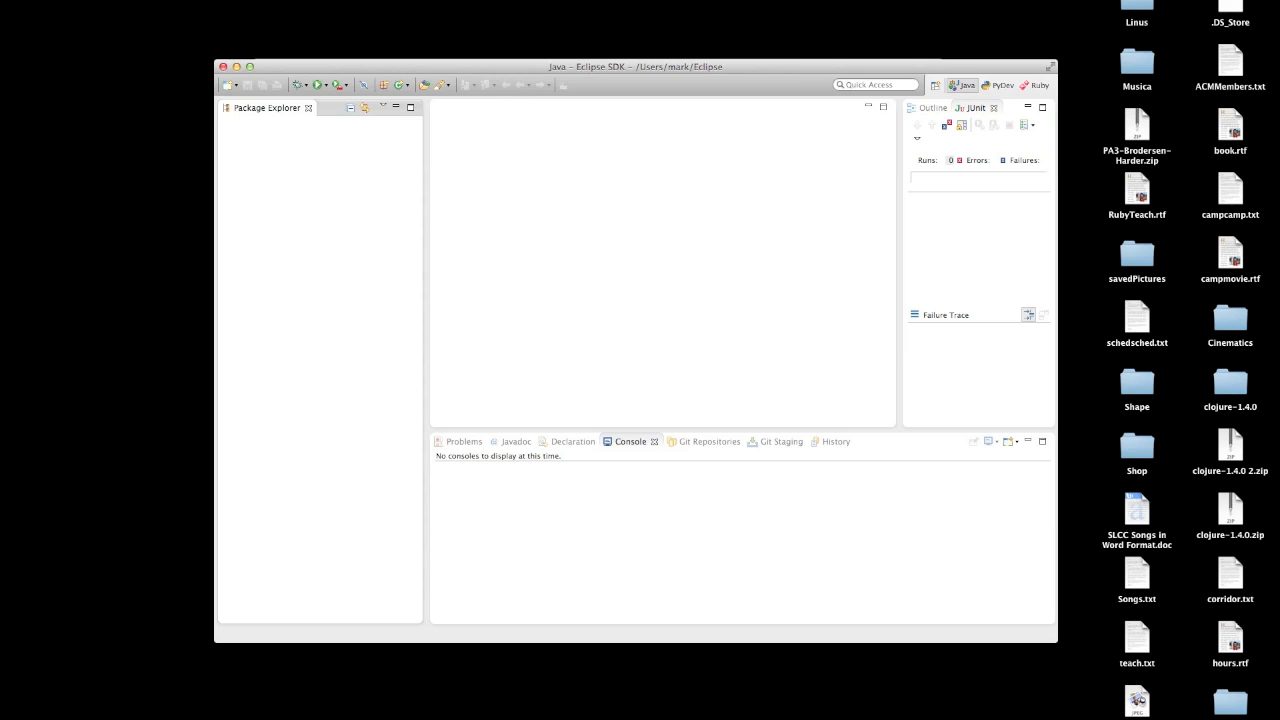
Step: Open the Installed JREs page of the Java section in the Eclipse preferences
click(52, 0)
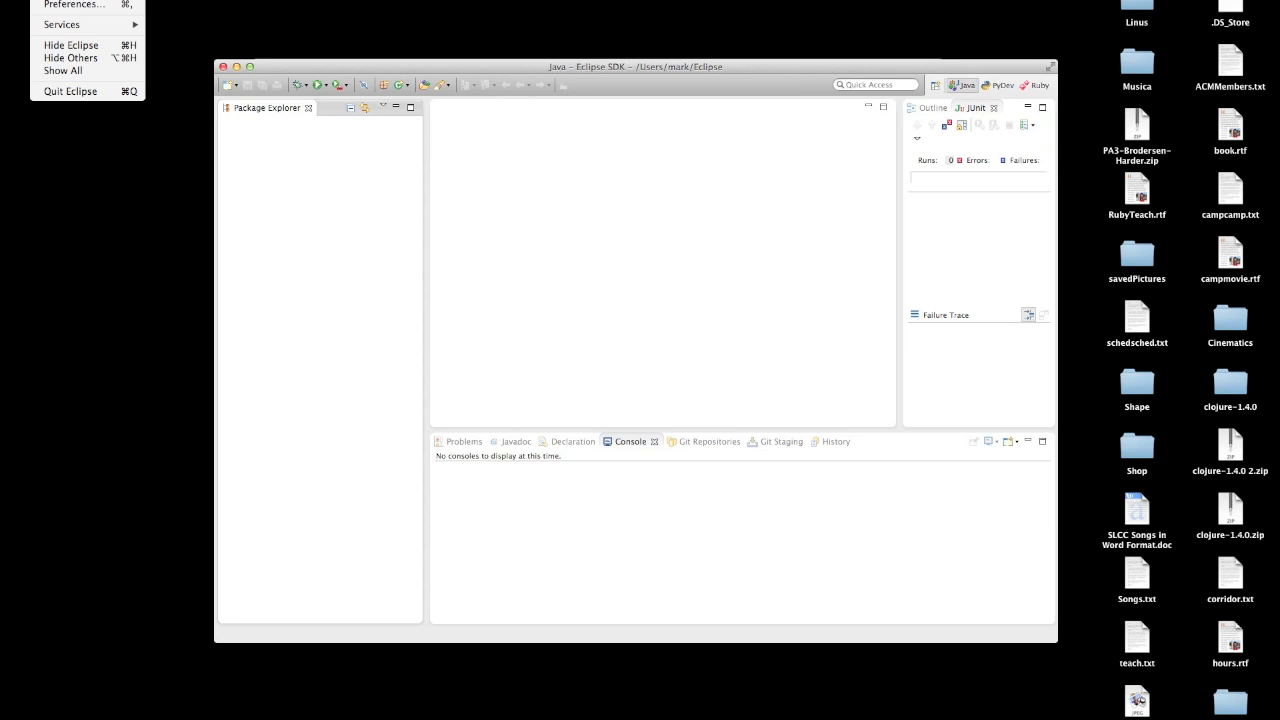
click(77, 3)
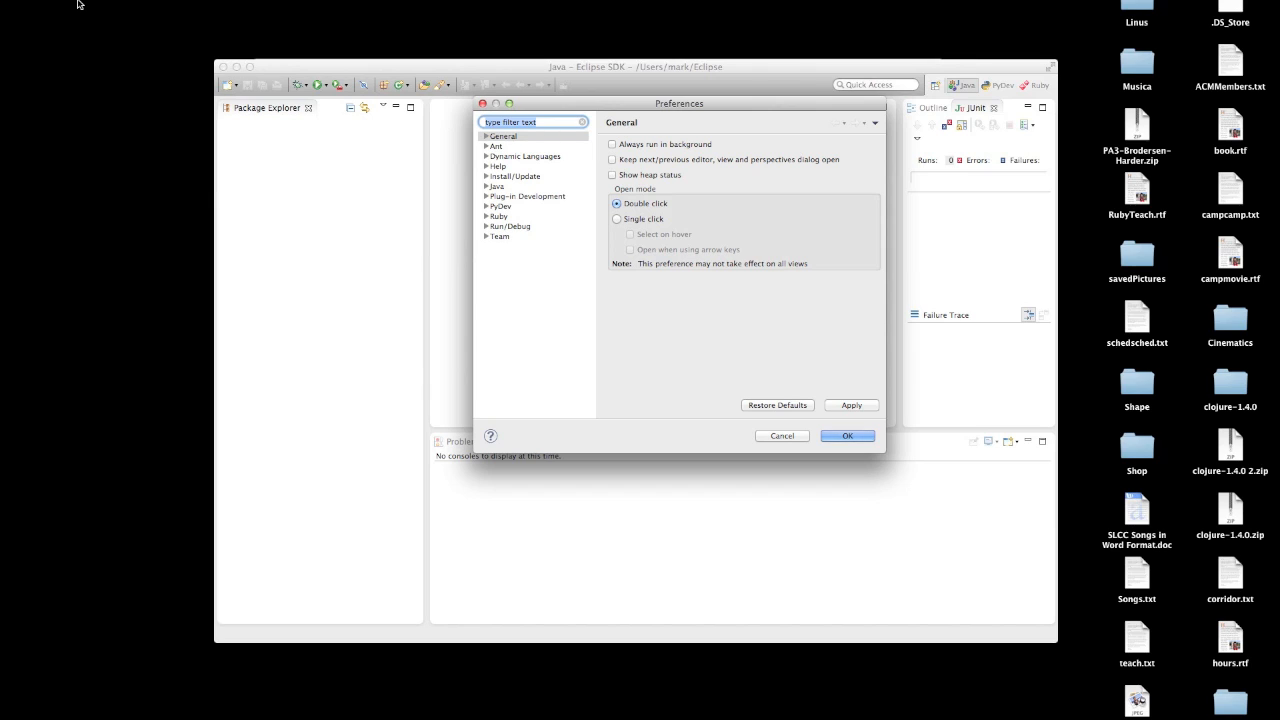
click(486, 187)
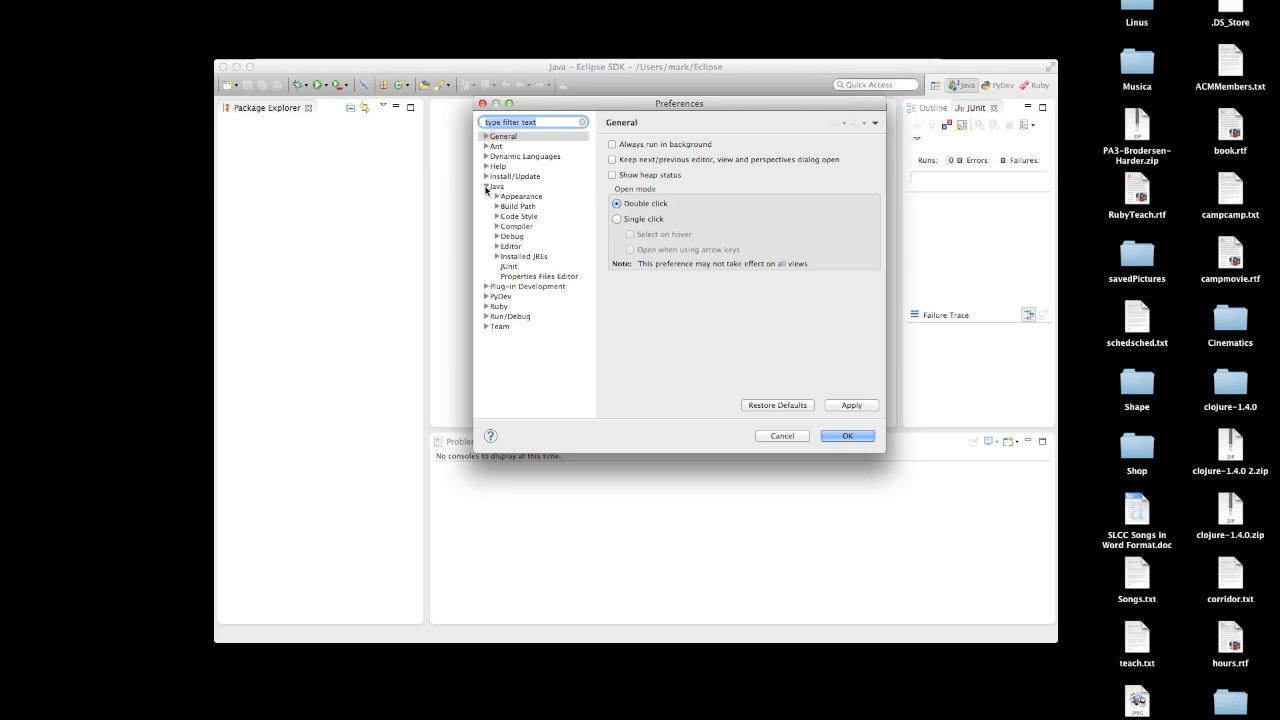
click(527, 258)
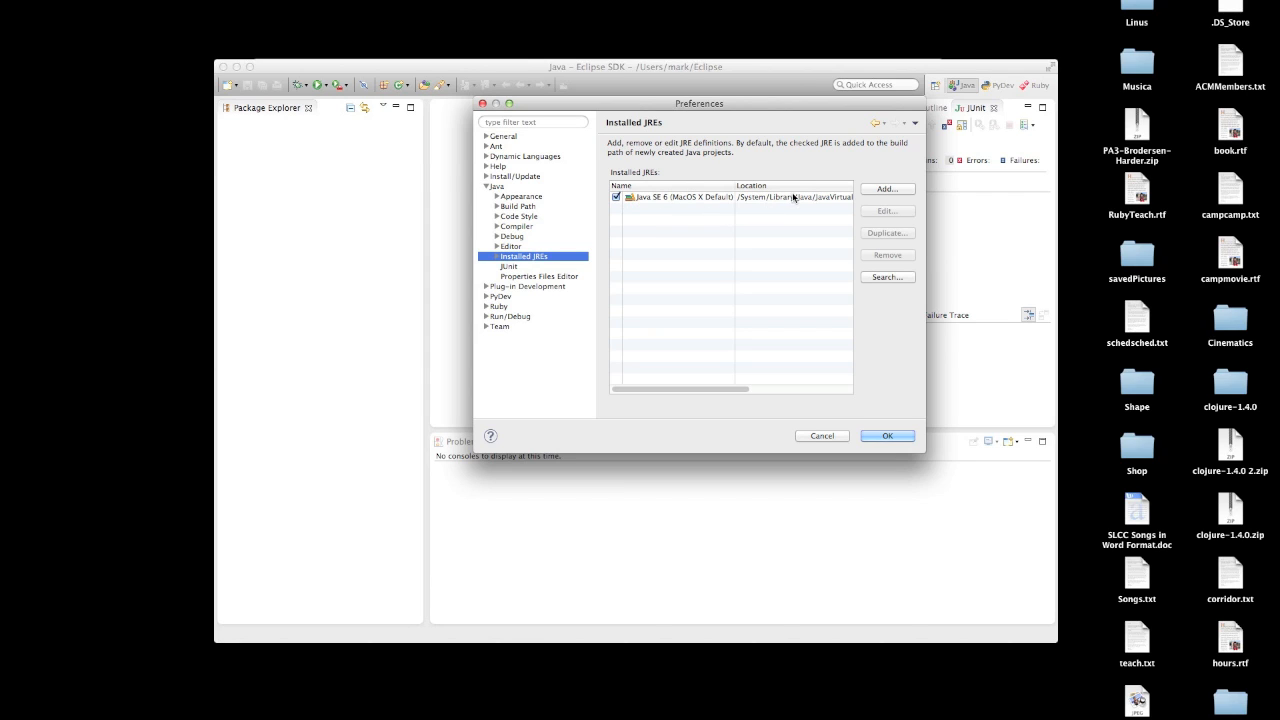
Step: Start adding a Standard VM JRE and choose the Home folder of 1.6.0.jdk as its JRE home
click(885, 190)
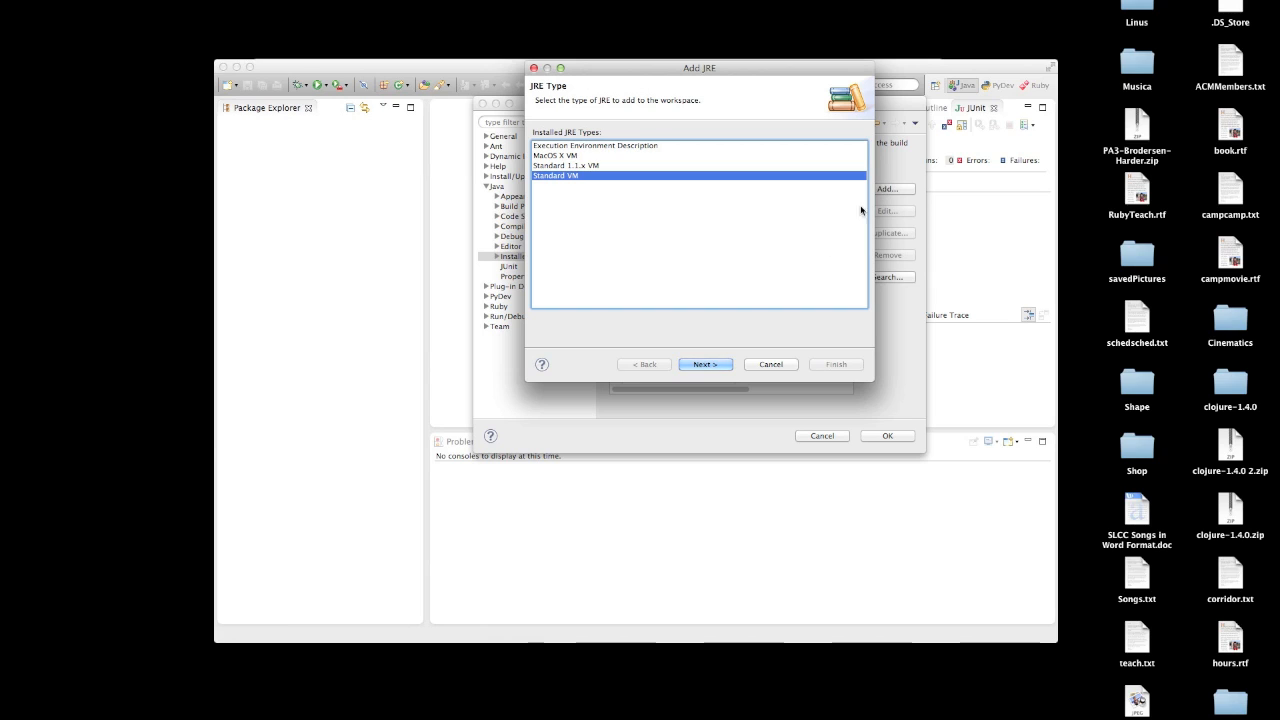
click(706, 365)
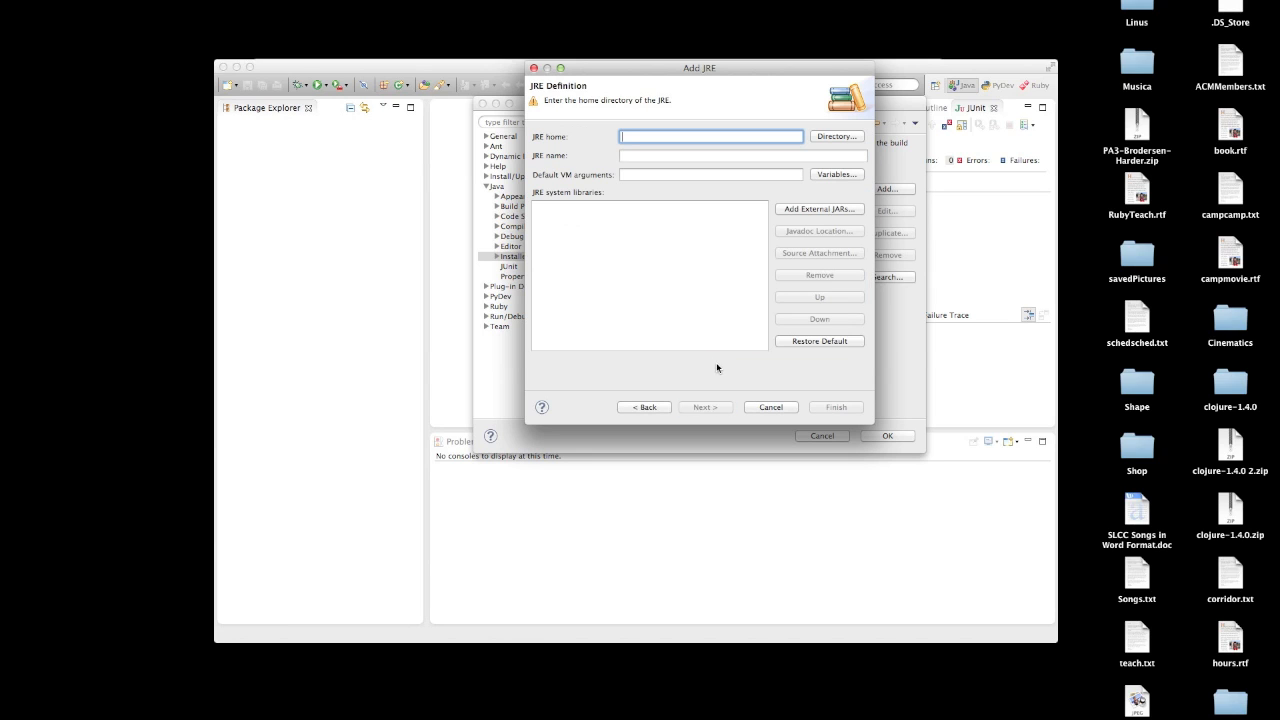
click(823, 141)
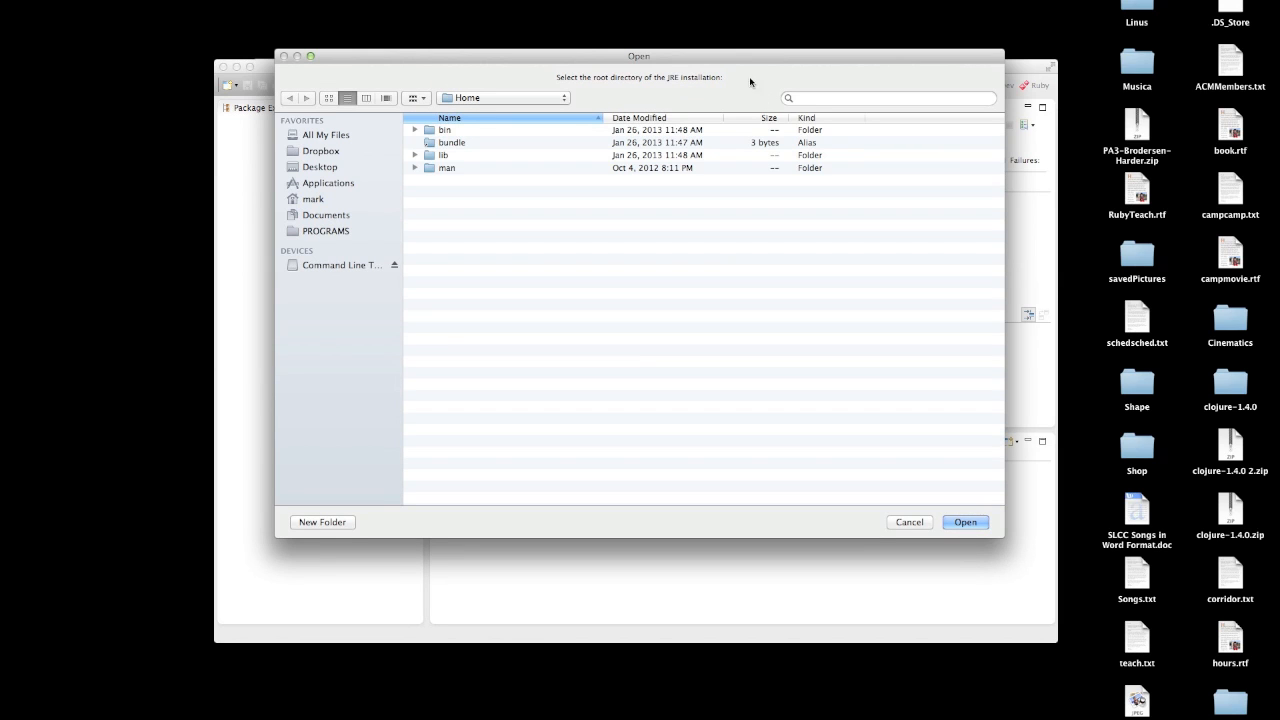
drag(738, 58, 763, 157)
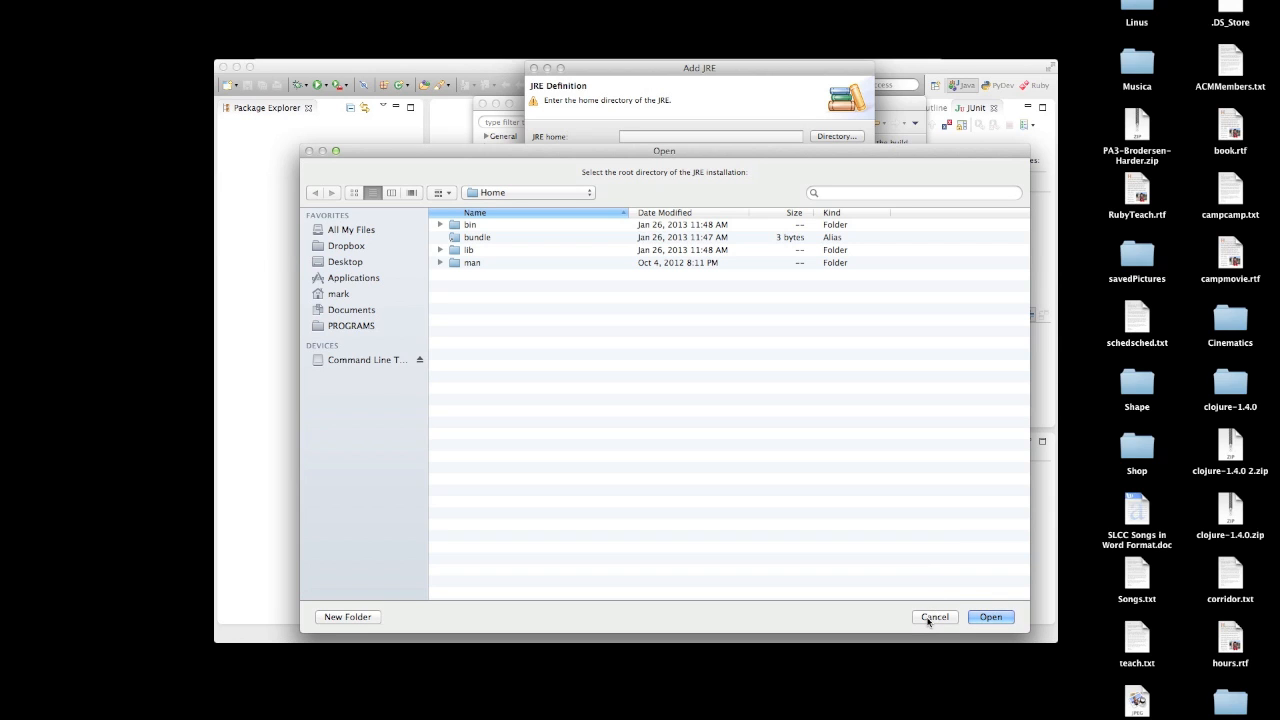
click(987, 615)
Step: Name the new JRE Java 6, review its home path and system libraries, and finish adding it
key(Tab)
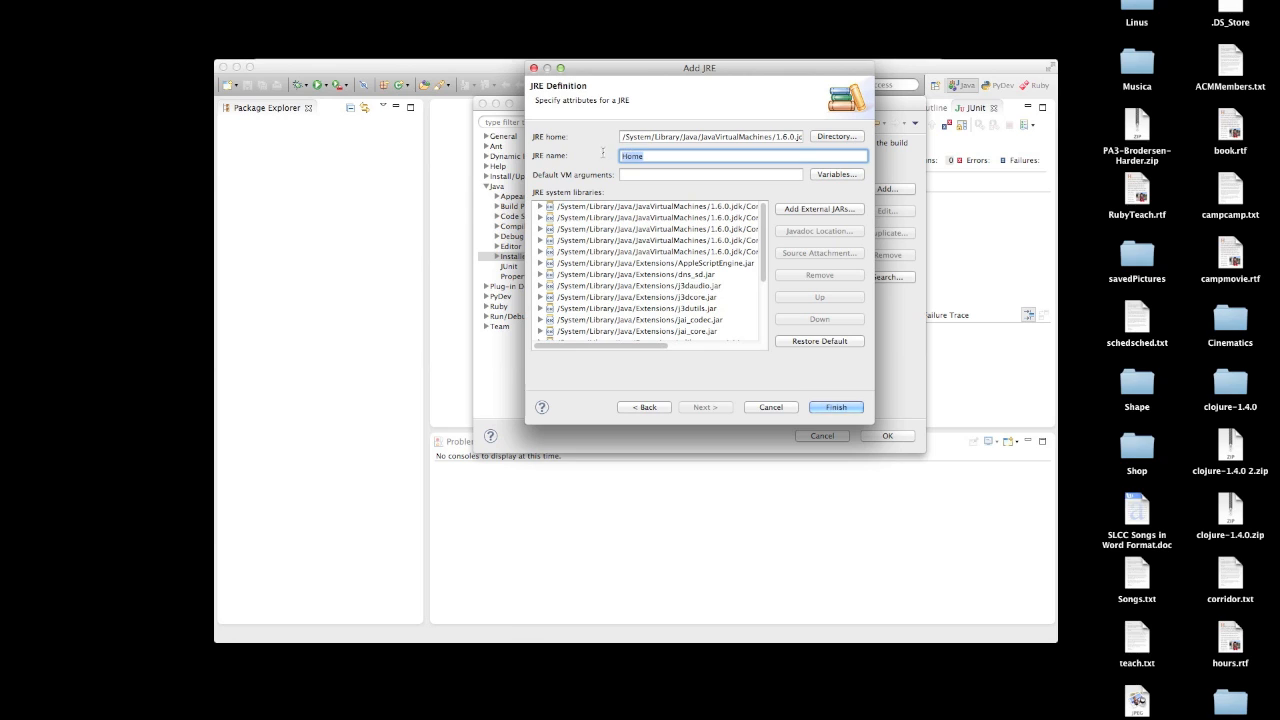
text(Java 6)
triple_click(653, 140)
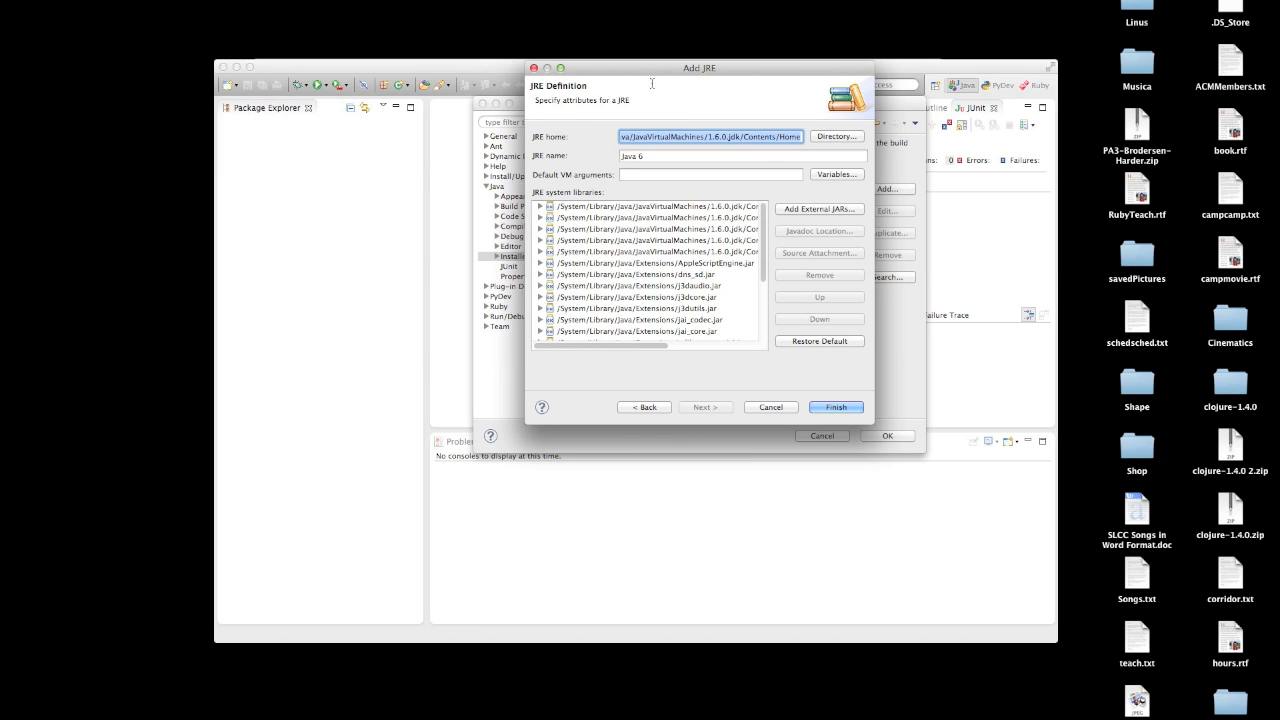
click(685, 137)
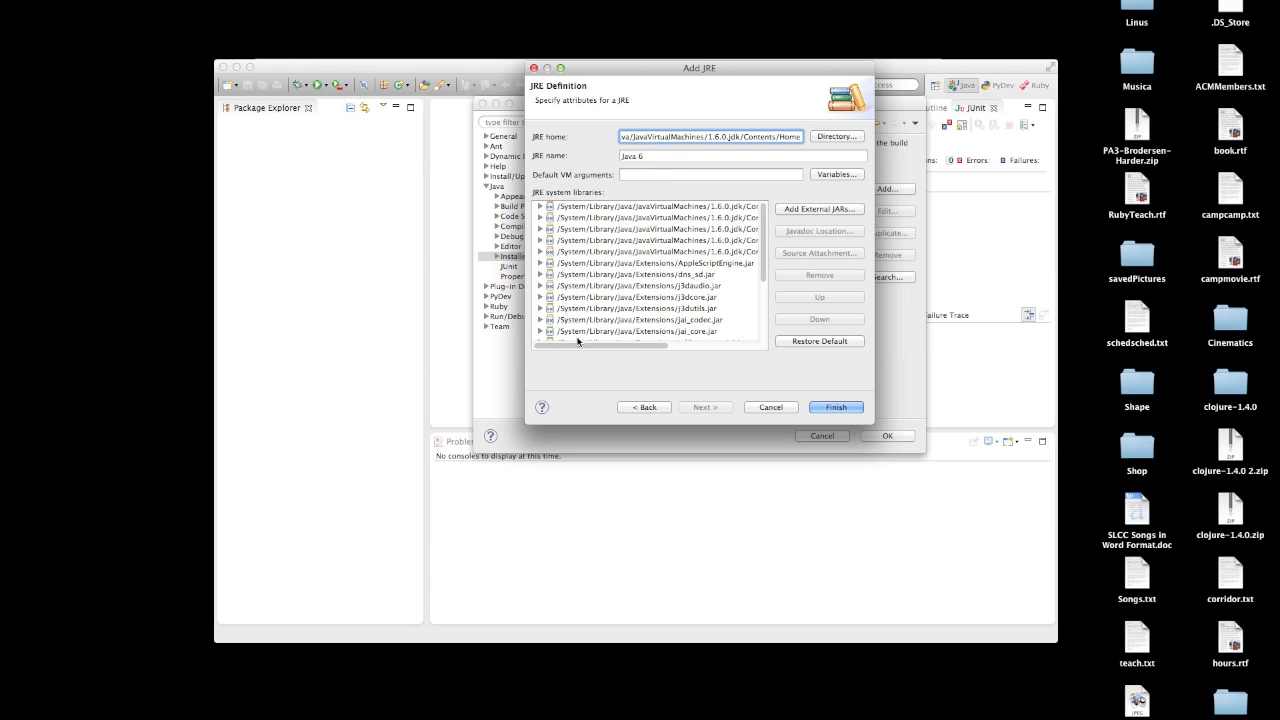
scroll(603, 305, down, 5)
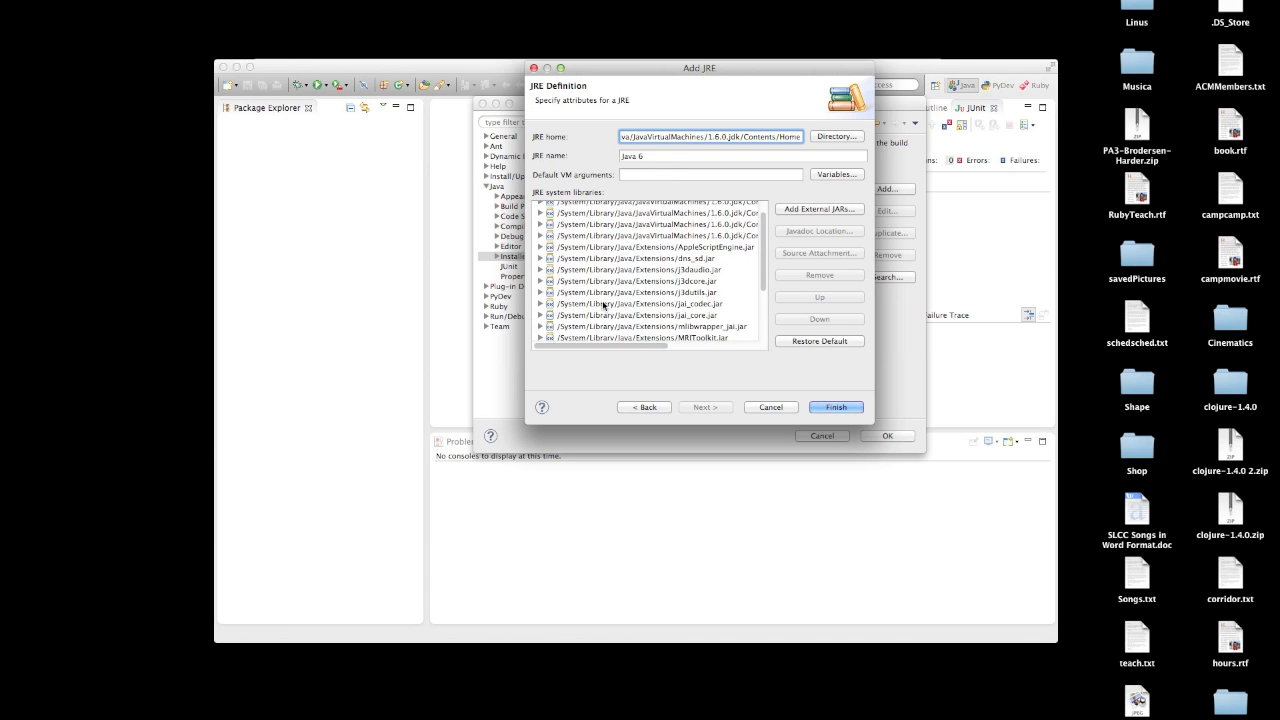
click(826, 408)
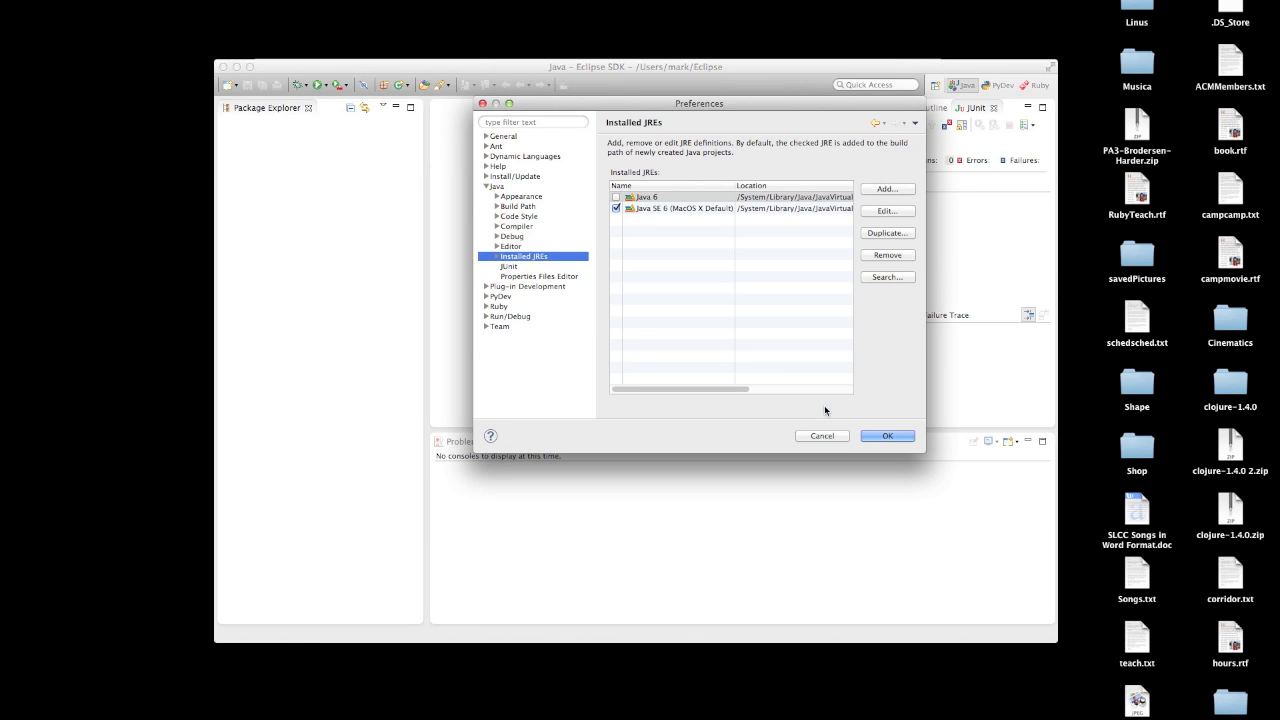
Step: Try Java 6 as the default JRE, switch back to Java SE 6 (MacOS X Default), and remove the Java 6 entry
click(637, 198)
click(615, 197)
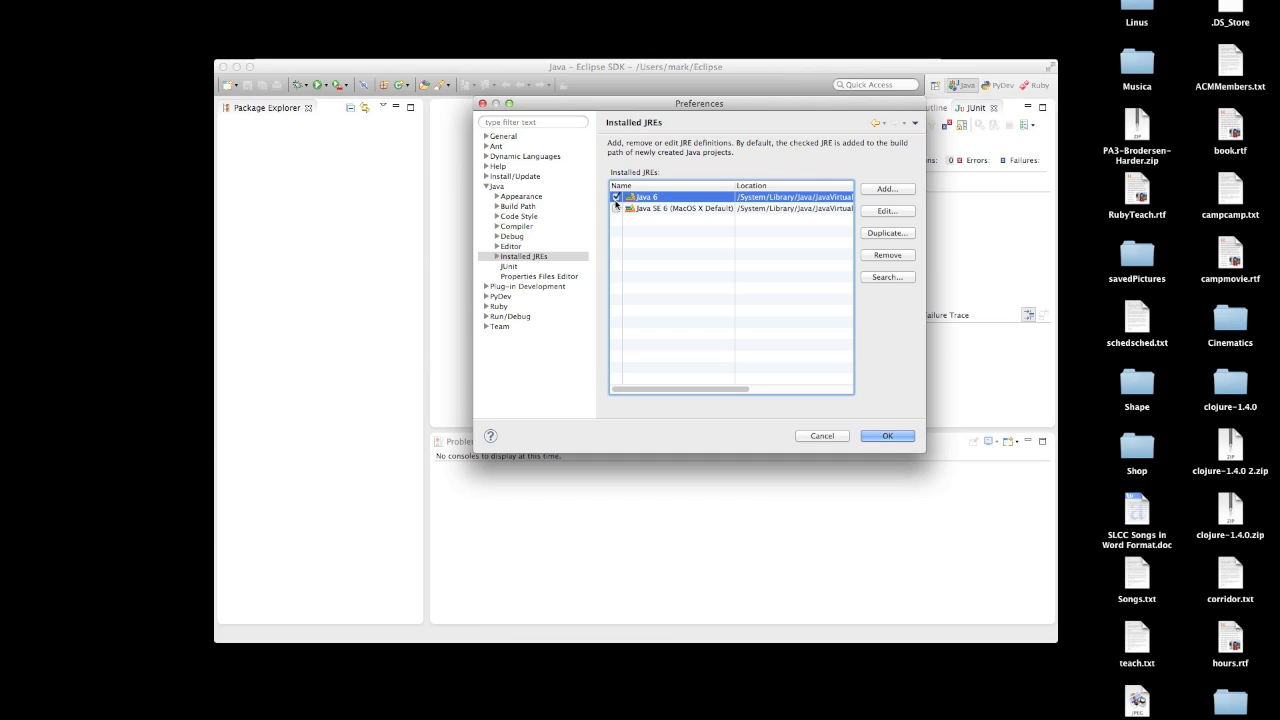
click(615, 208)
click(886, 255)
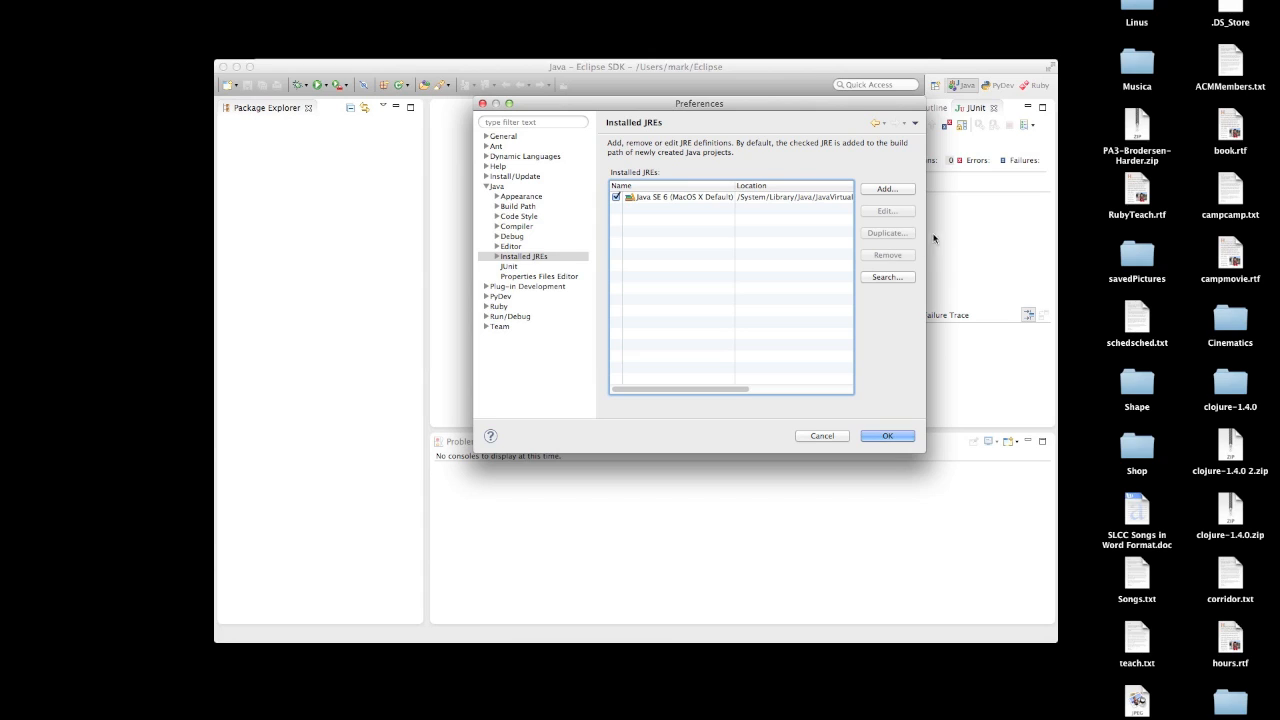